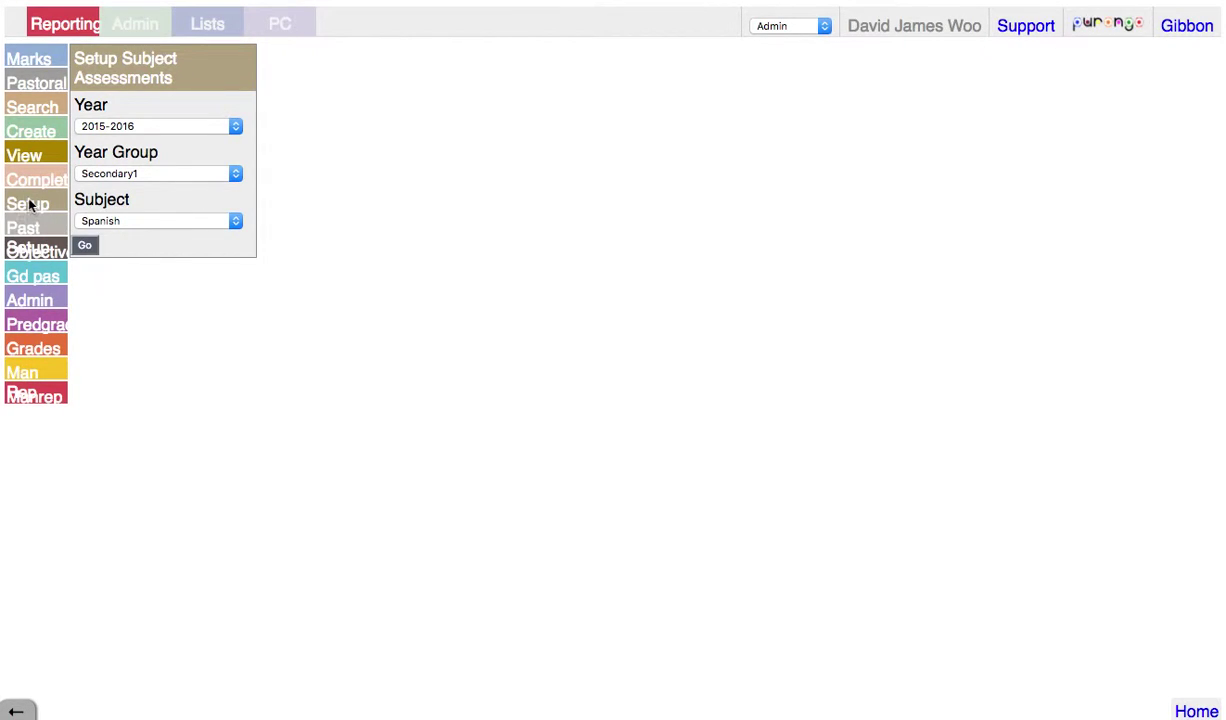
Open the Copy Assessments form from the Report Setup for 2015-2016.
left_click(96, 243)
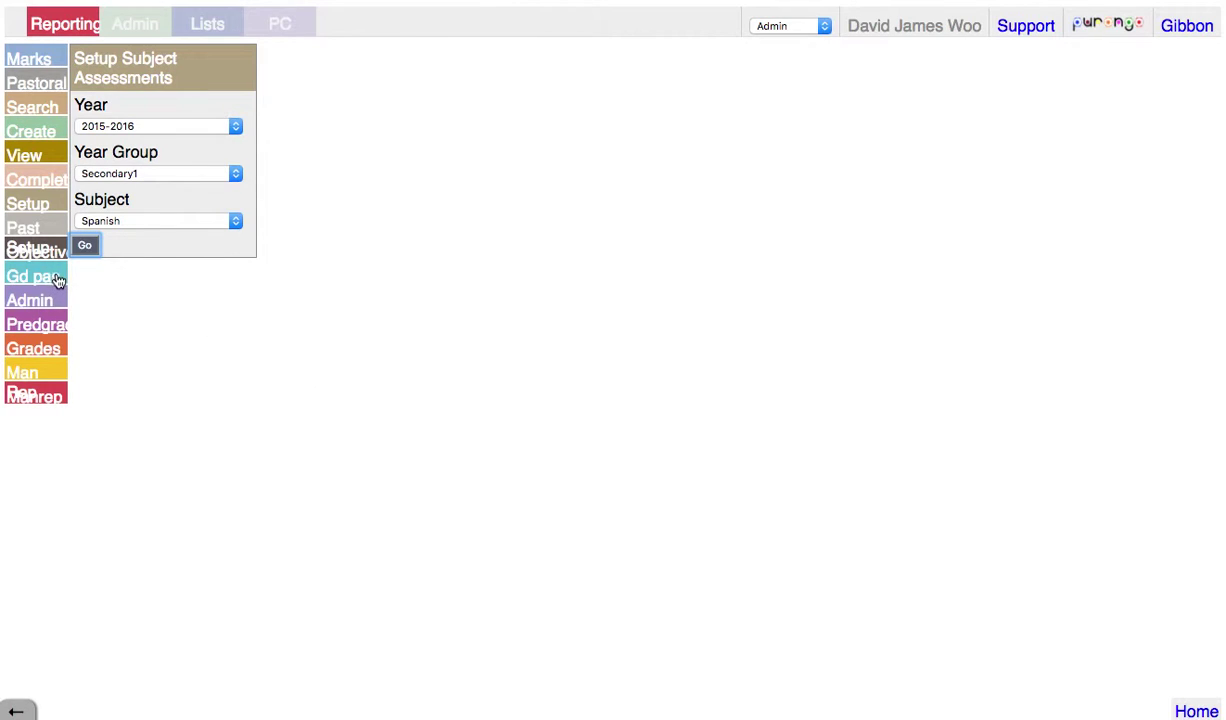
left_click(45, 305)
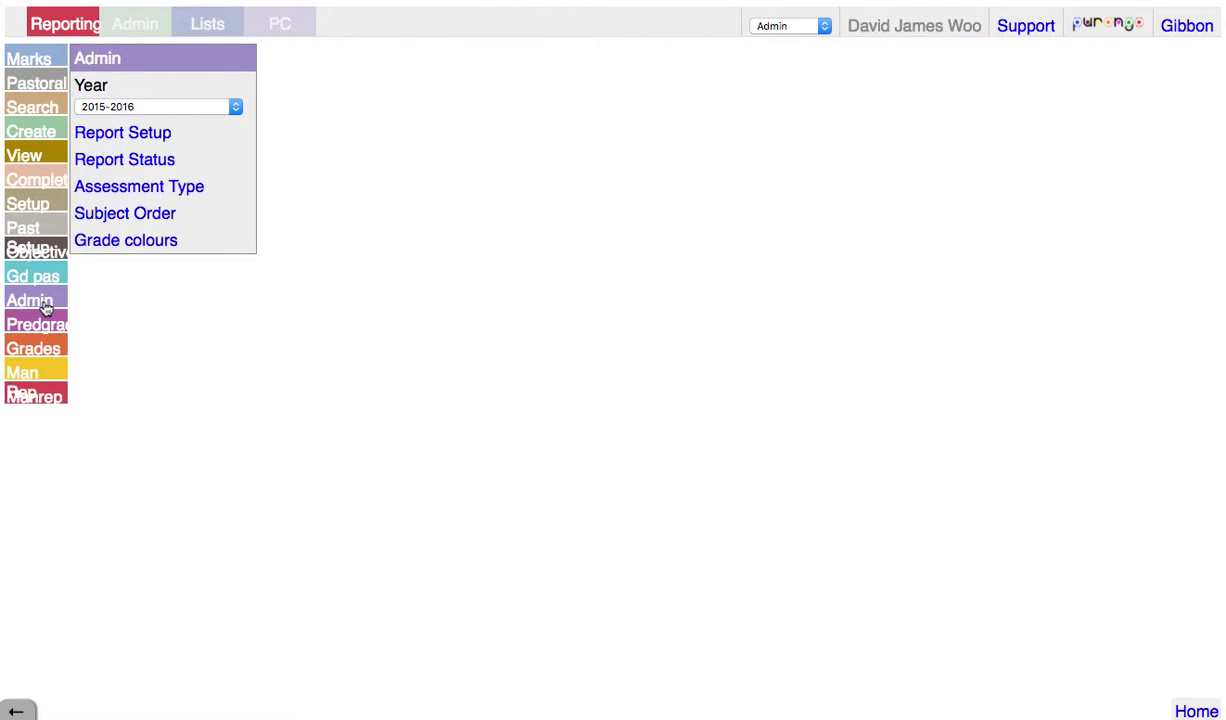
left_click(155, 140)
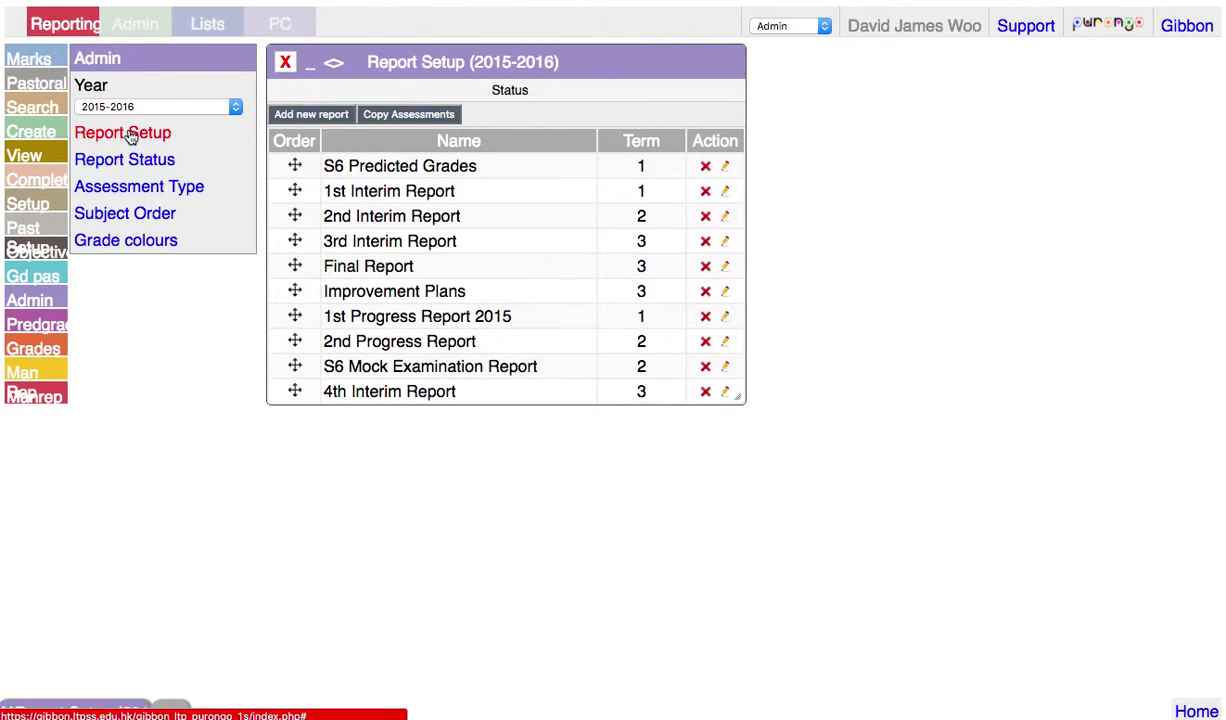
left_click(424, 116)
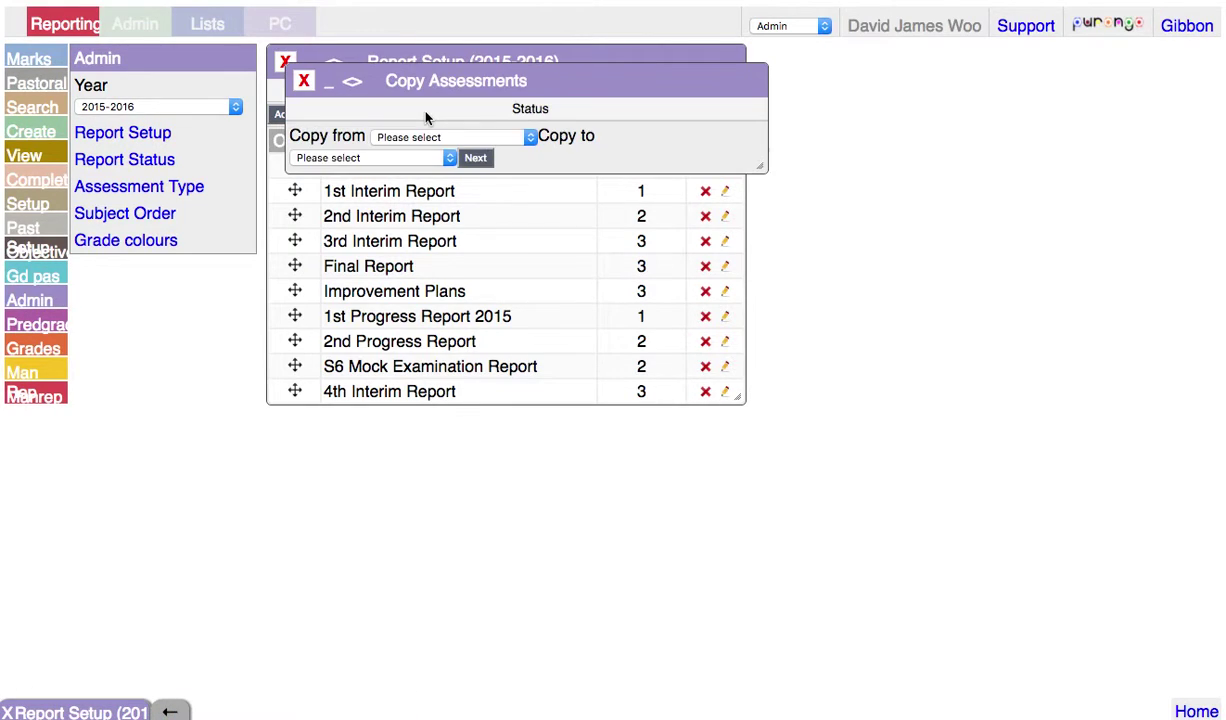
Choose 2nd Interim Report as the copy source and 3rd Interim Report as the destination, and proceed to the copy options.
left_click(496, 142)
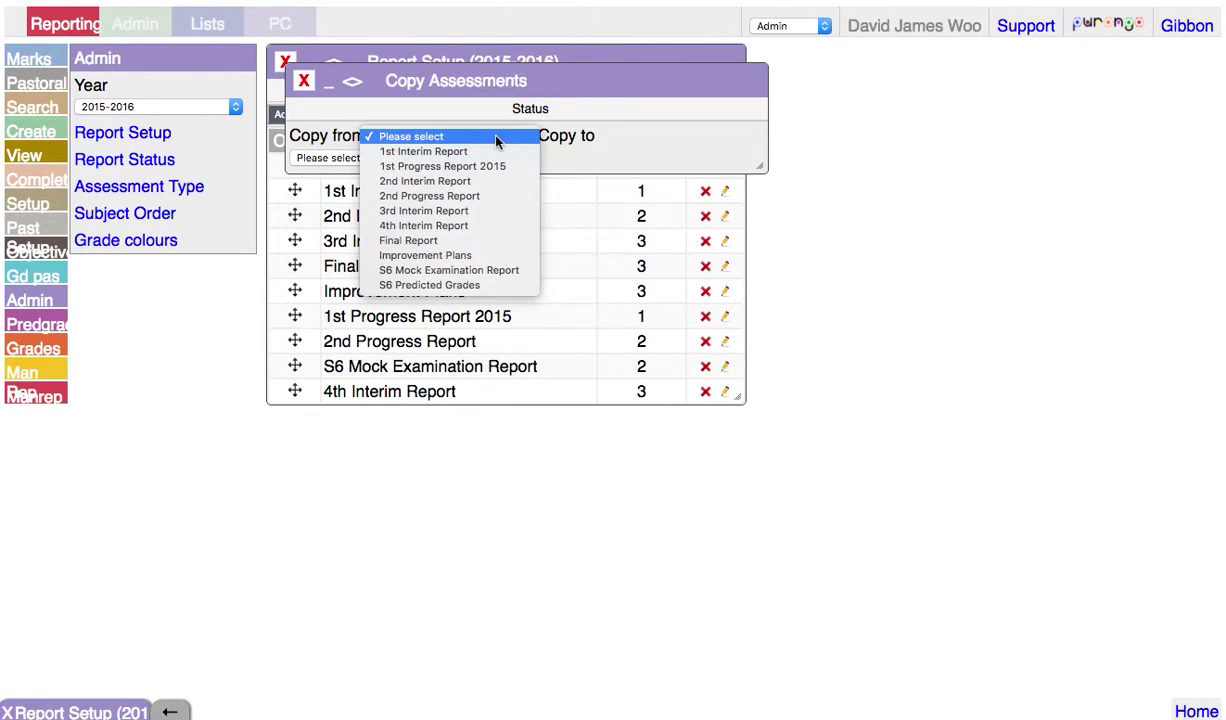
left_click(482, 196)
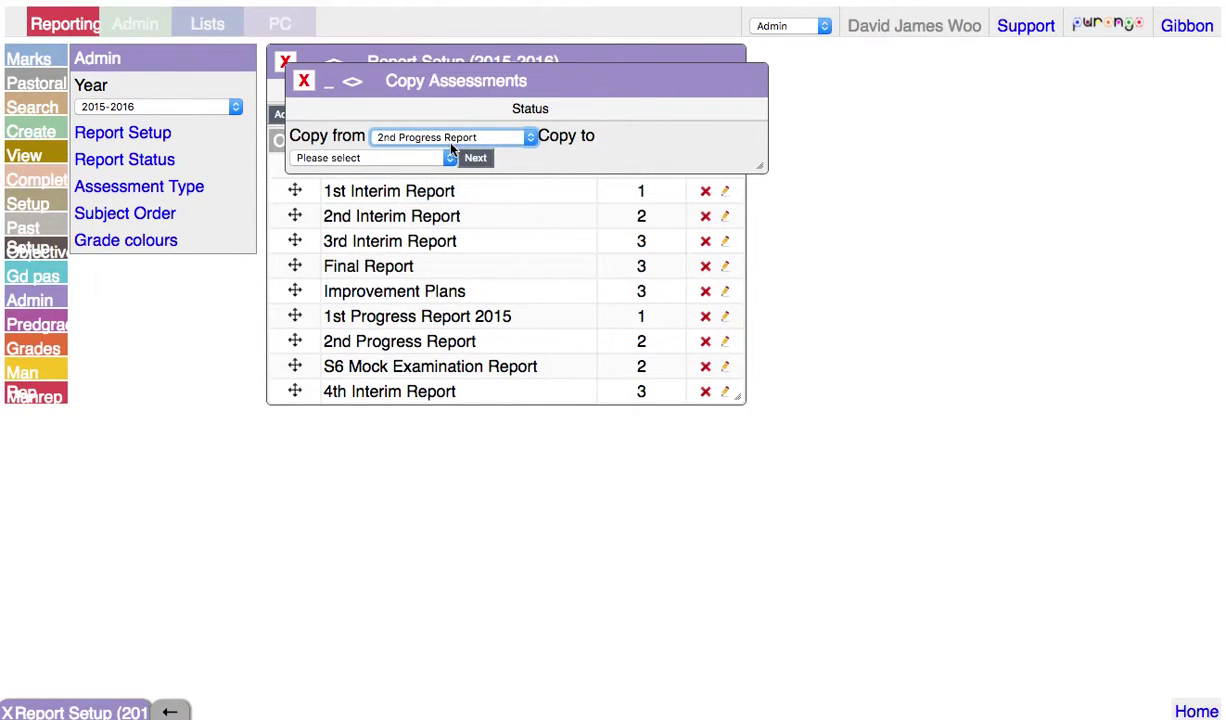
left_click(431, 136)
left_click(452, 127)
left_click(388, 158)
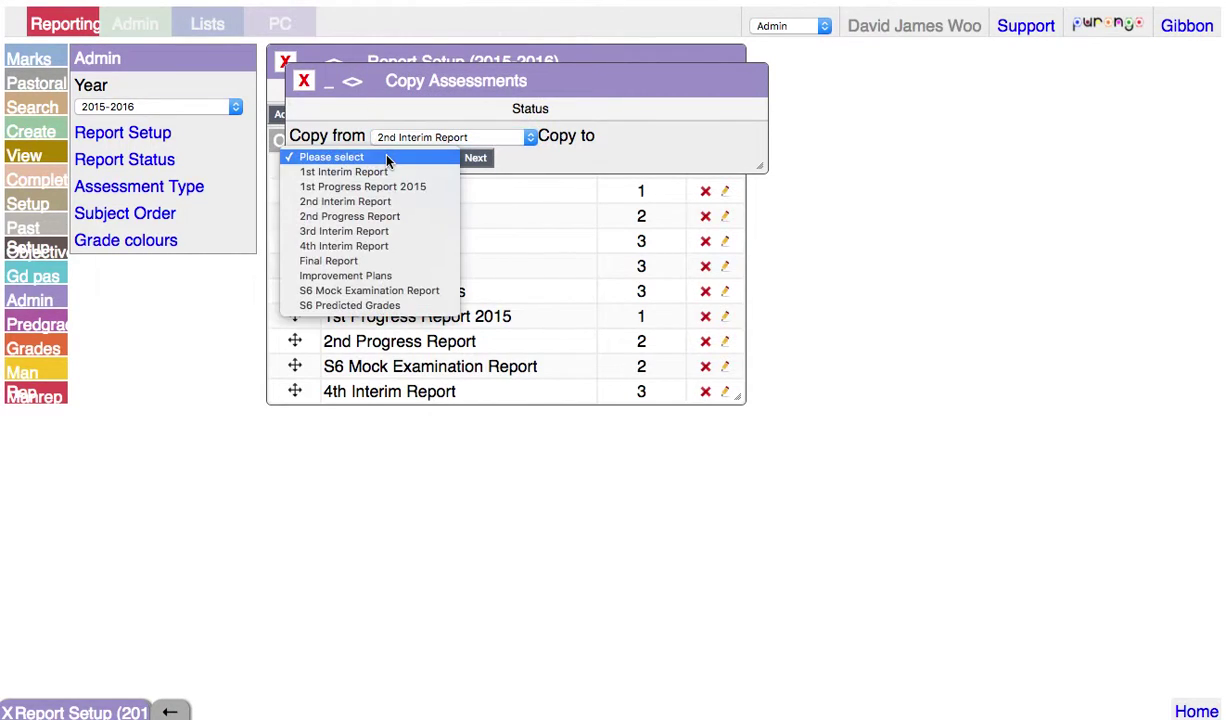
left_click(393, 234)
left_click(477, 158)
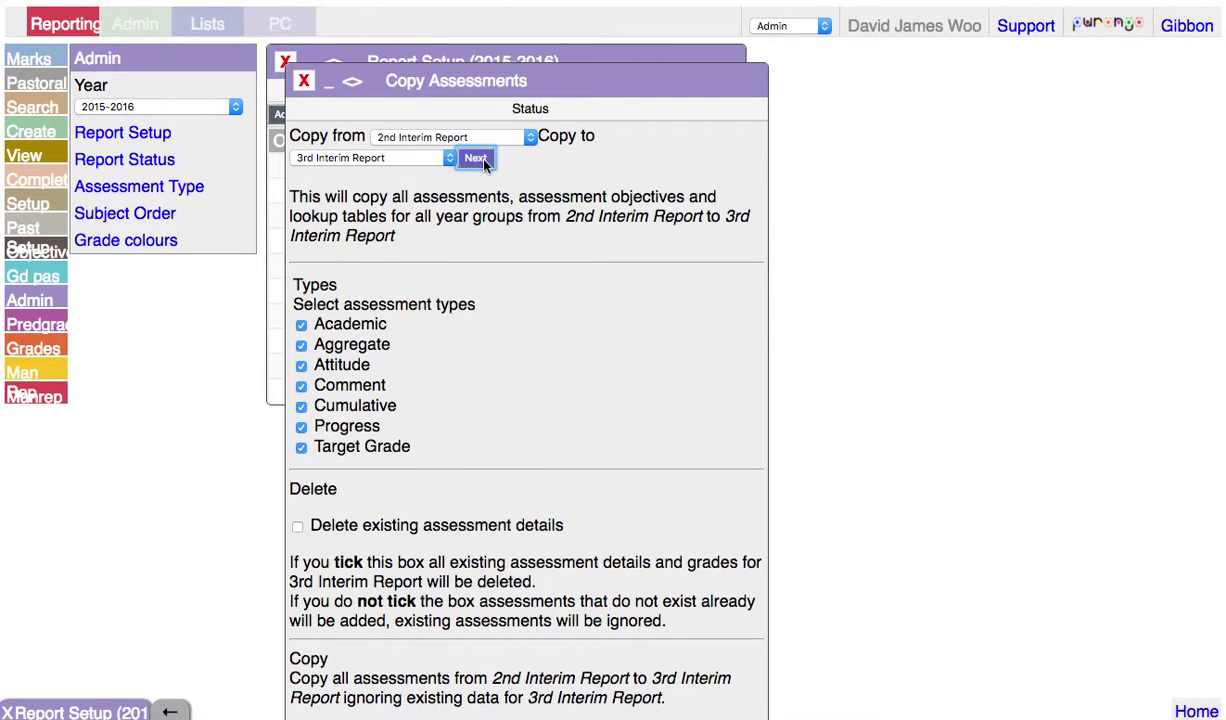
Copy all assessment types with deletion of existing assessment details enabled, confirm, and close the copy form and Report Setup.
scroll(564, 415, "down", 3)
scroll(564, 415, "down", 2)
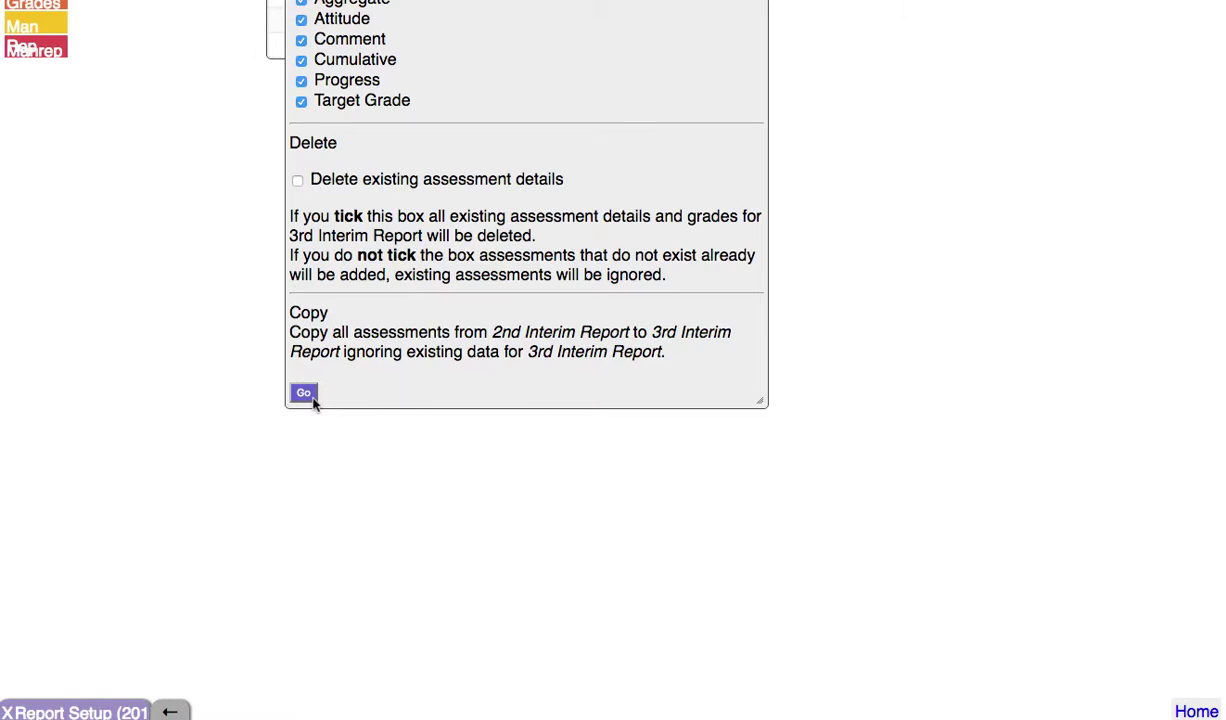
left_click(297, 180)
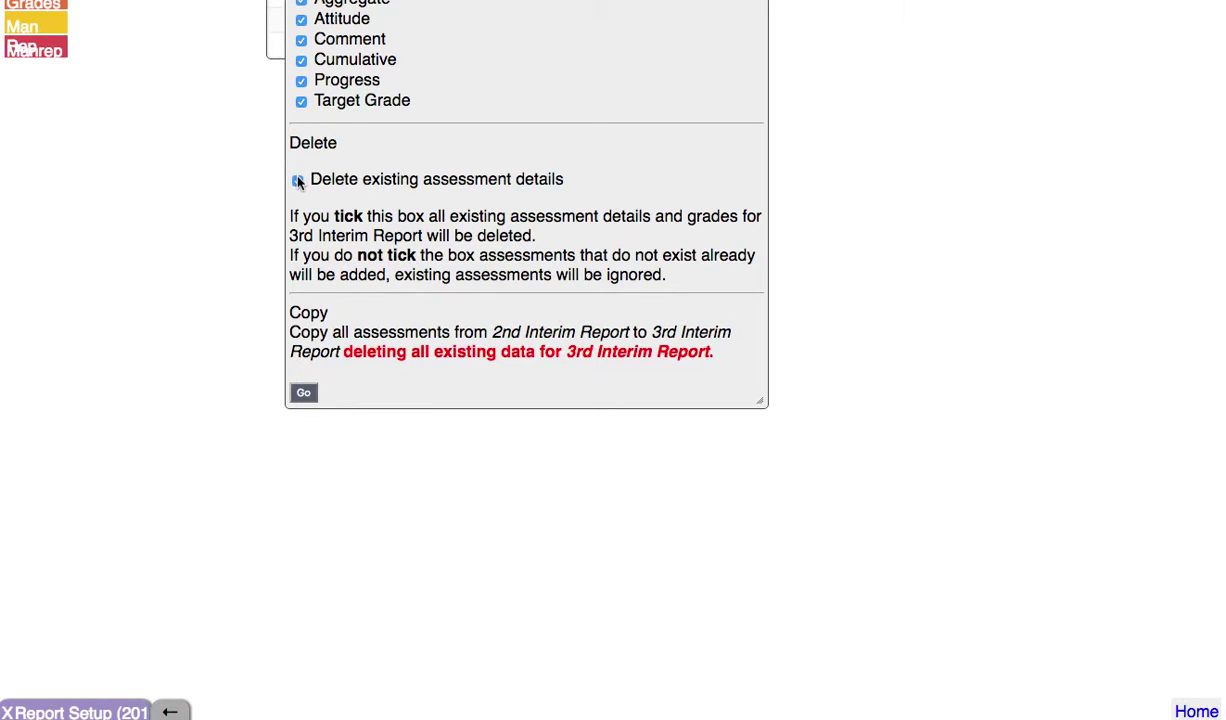
left_click(304, 393)
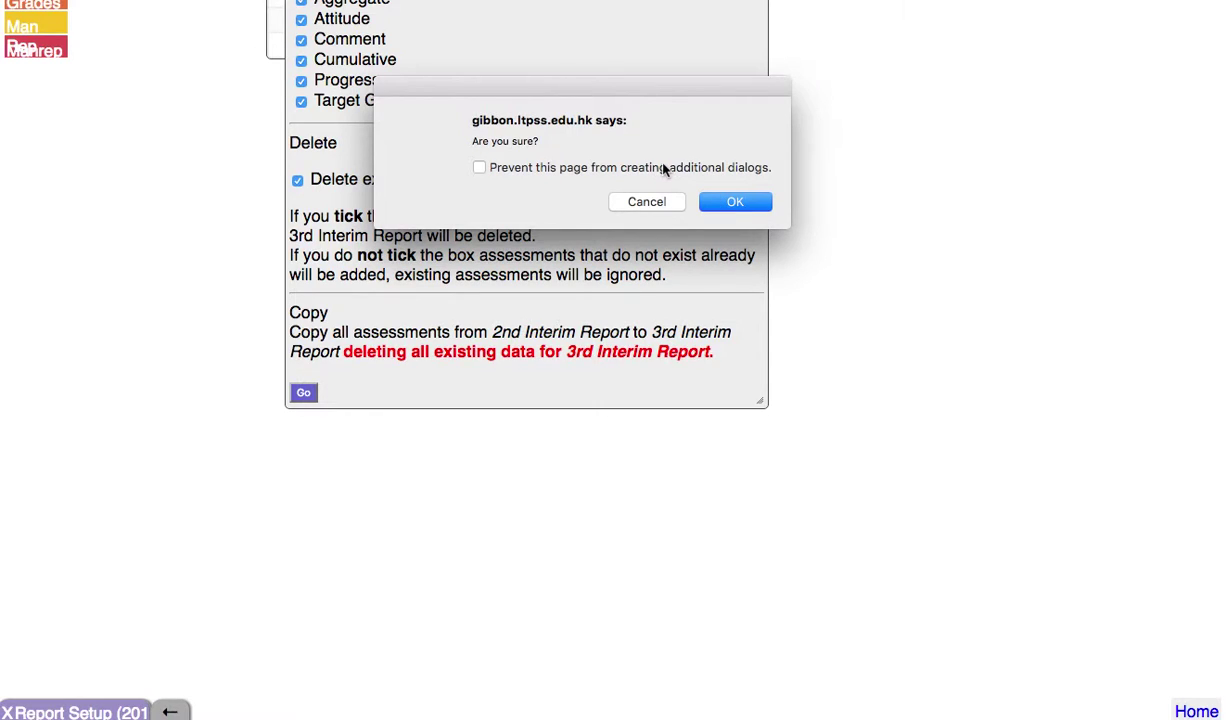
left_click(663, 171)
left_click(735, 203)
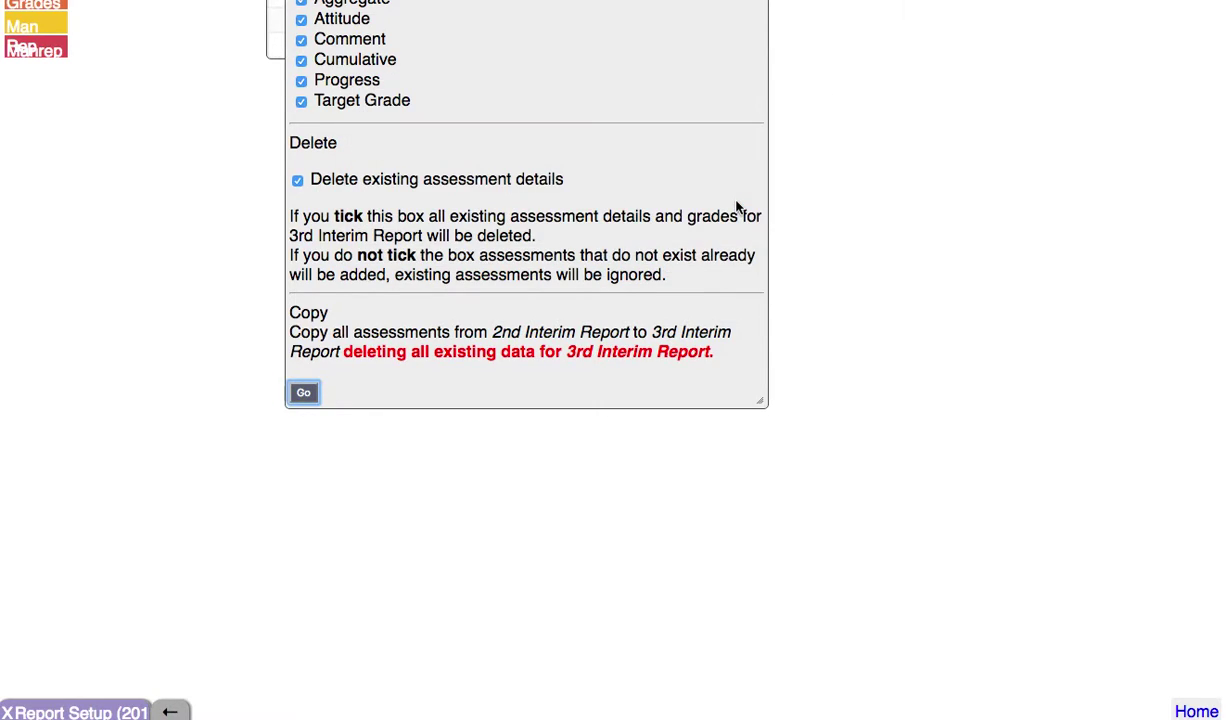
scroll(736, 206, "up", 5)
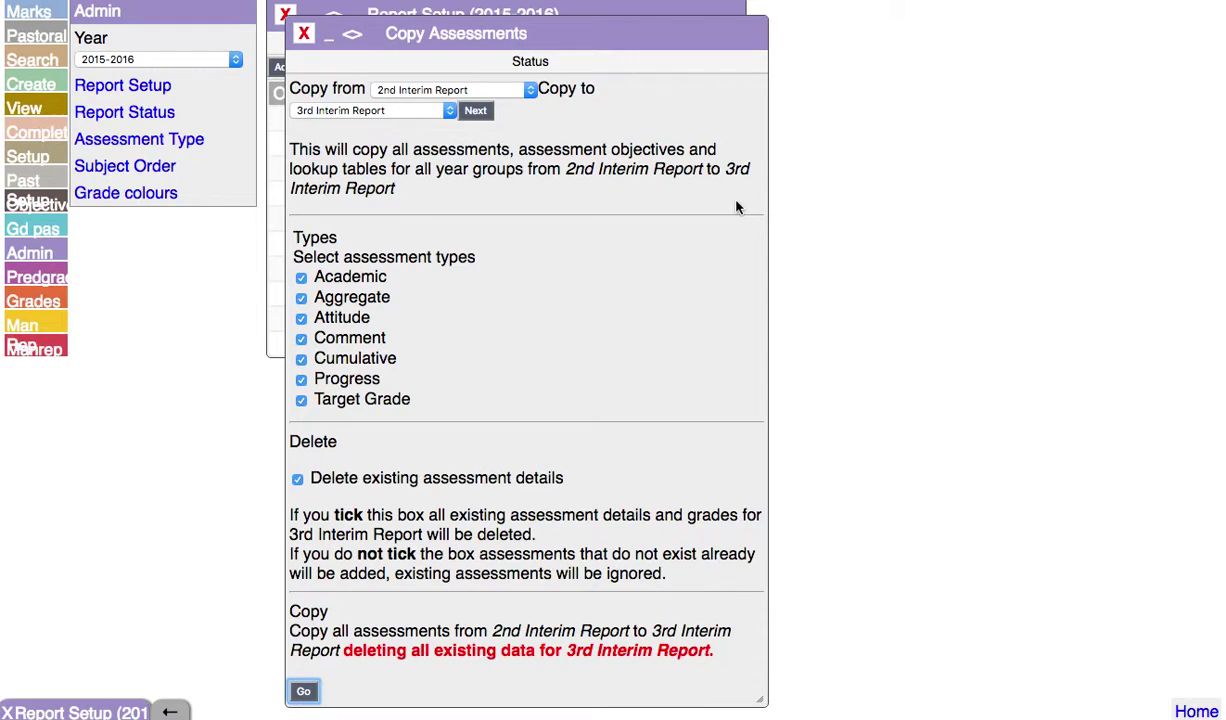
scroll(736, 207, "up", 1)
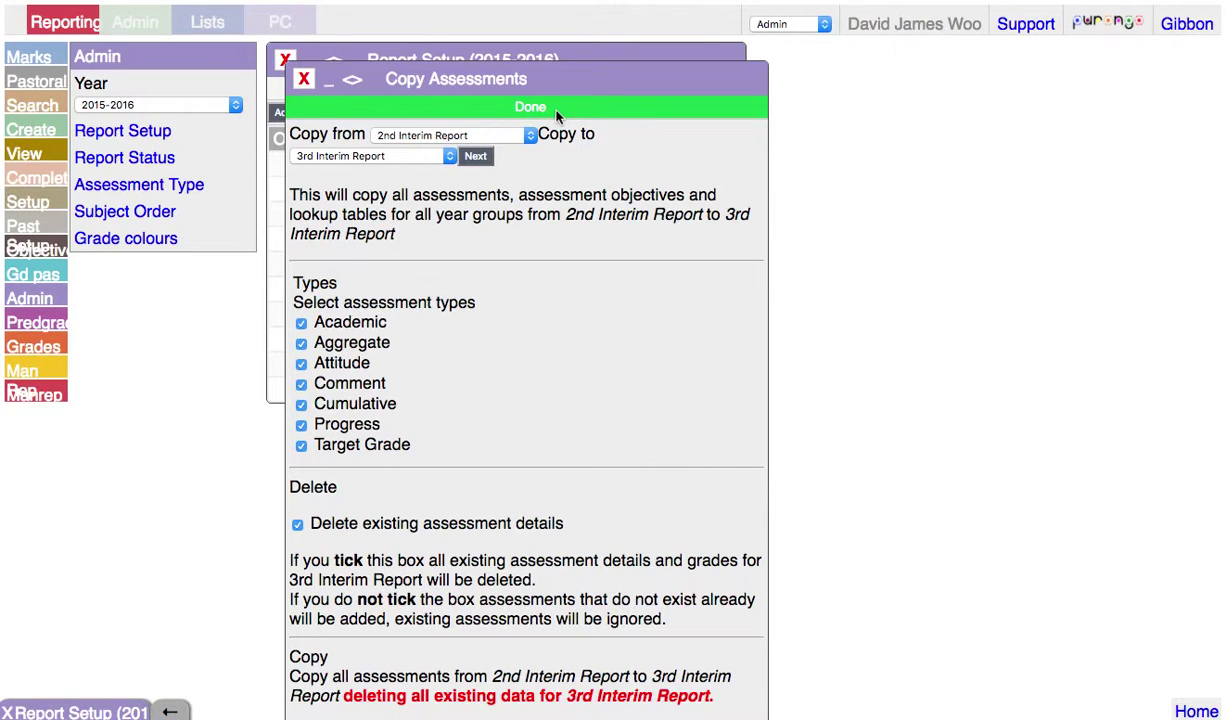
left_click(303, 79)
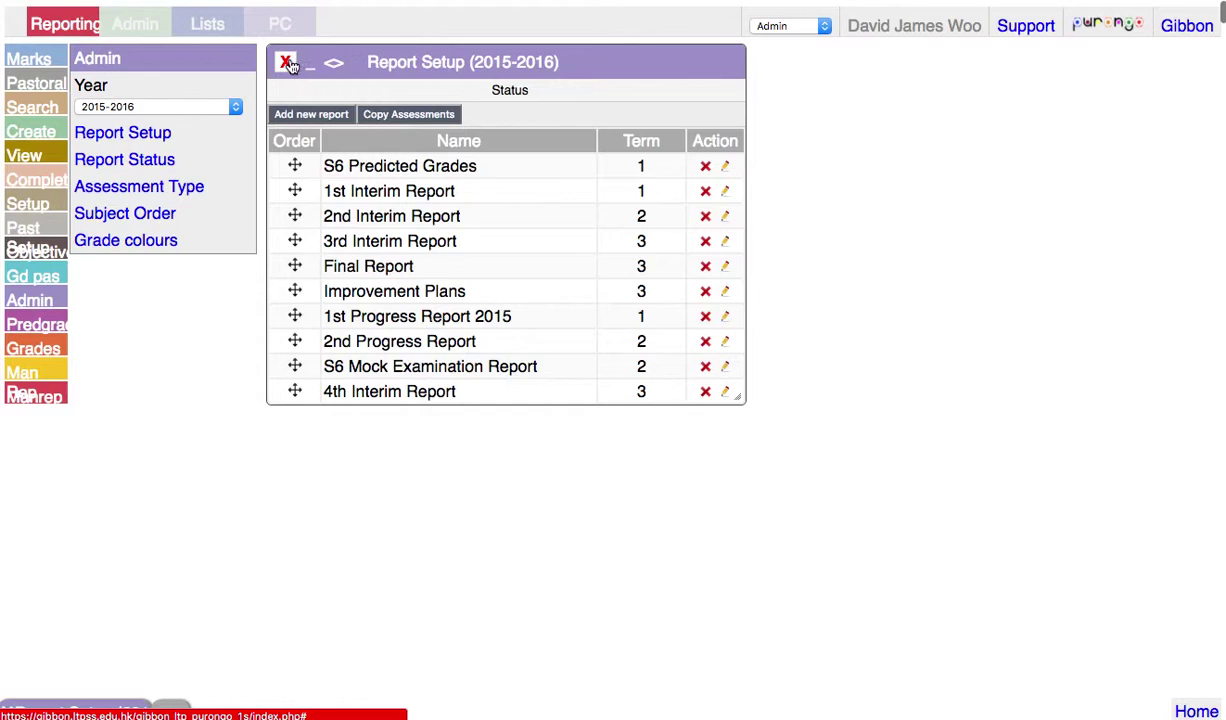
left_click(288, 64)
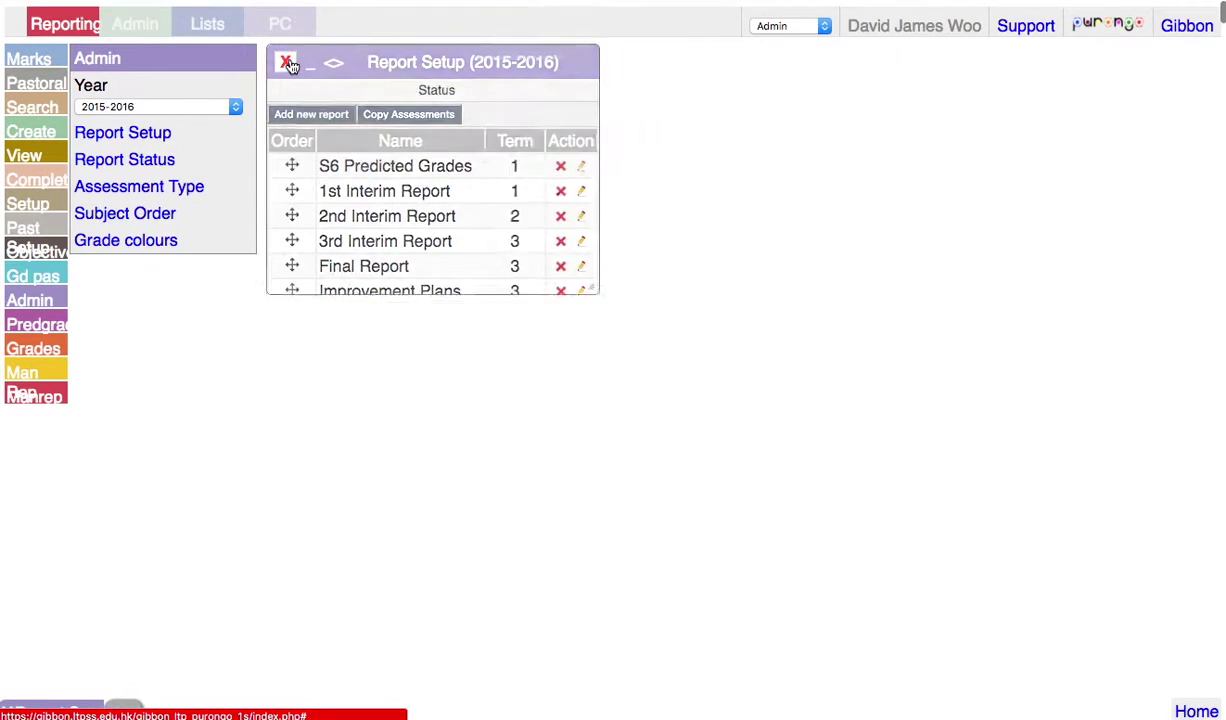
Open the Secondary1 Spanish markbook of class SPAN1A for the 3rd Interim Report.
left_click(26, 60)
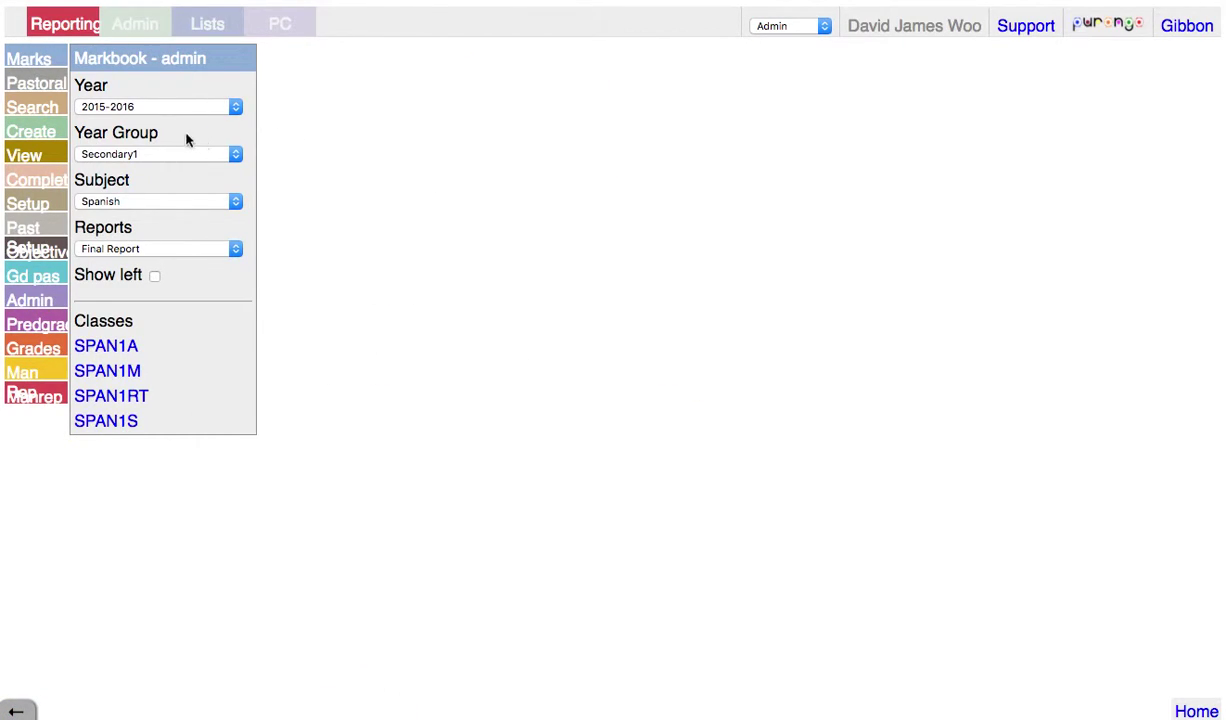
left_click(197, 251)
left_click(190, 234)
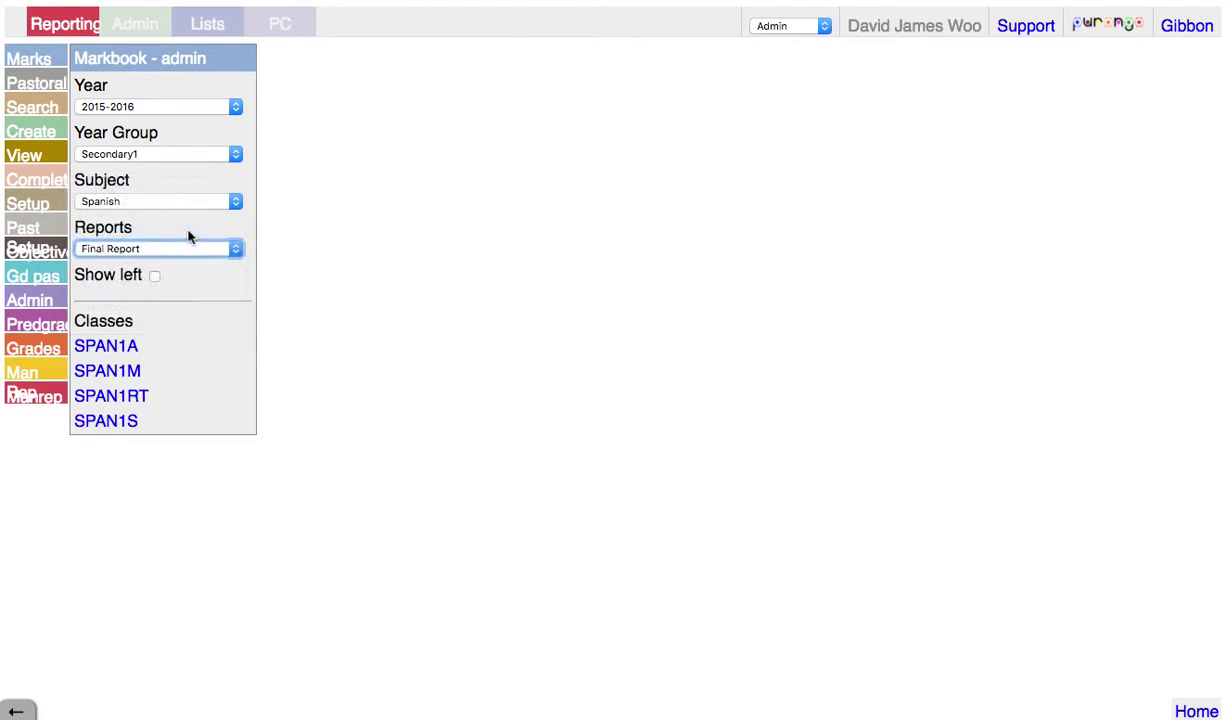
left_click(127, 352)
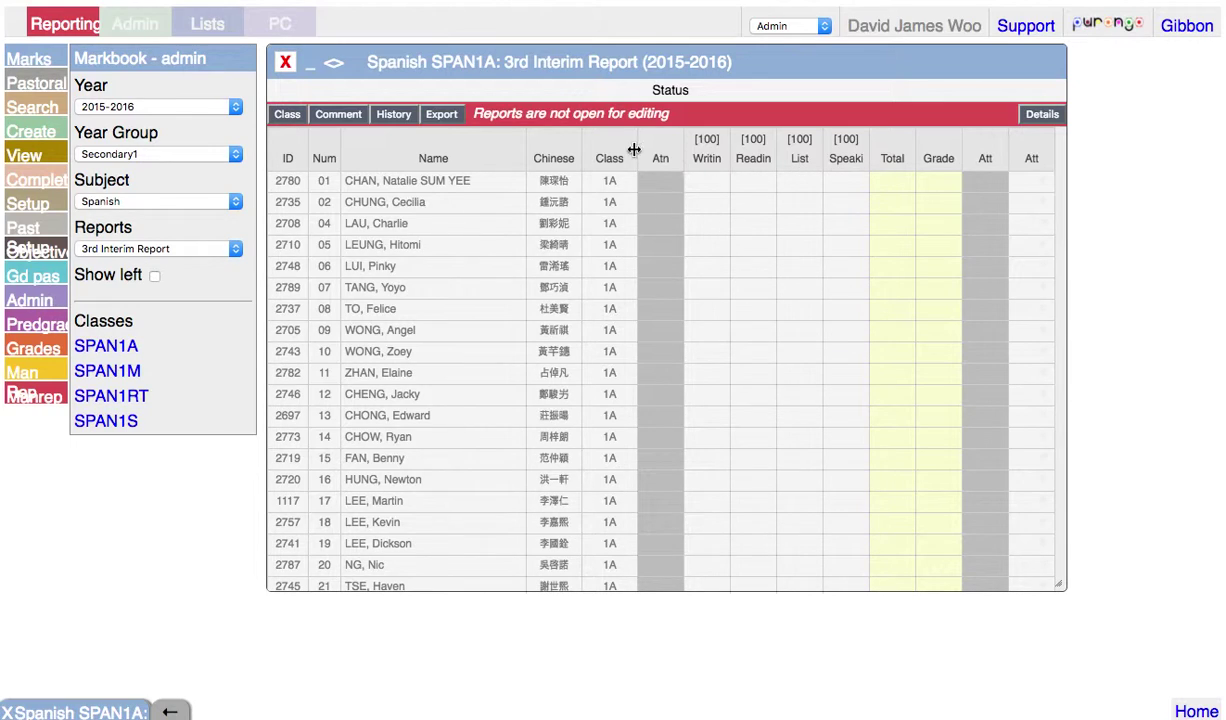
Set the Admin role's status for the 3rd Interim Report to Edit, save it, and close Report Status.
left_click(36, 299)
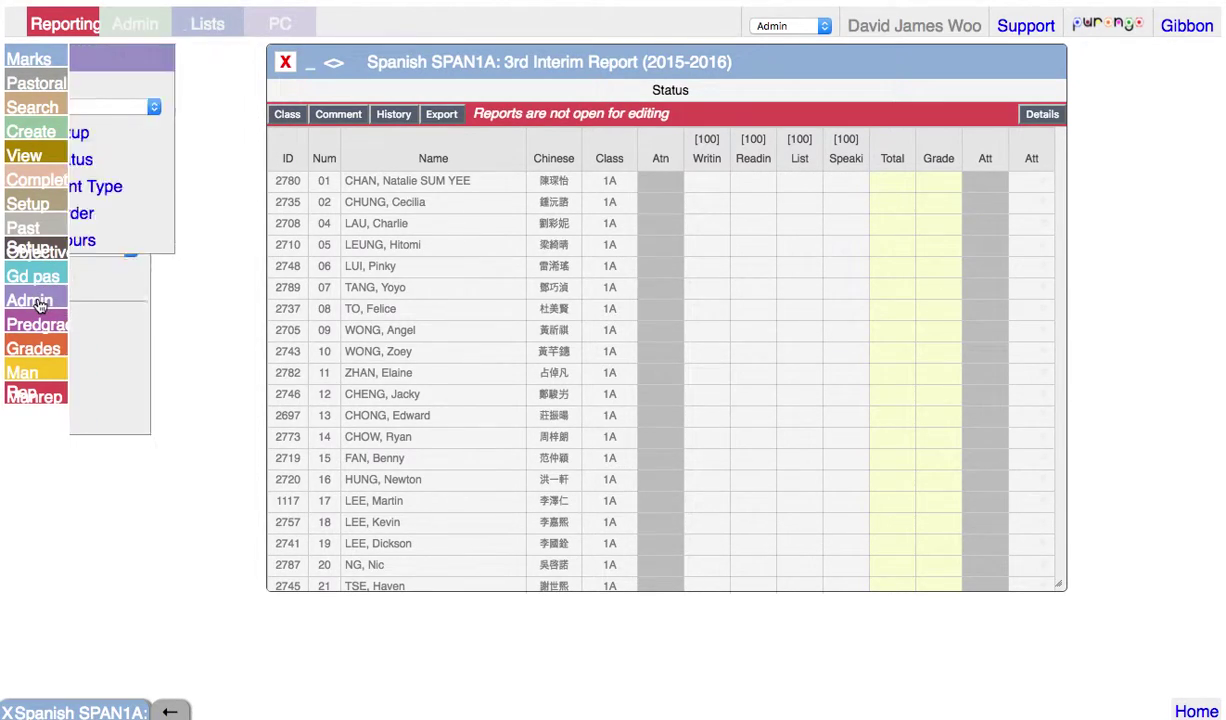
left_click(157, 160)
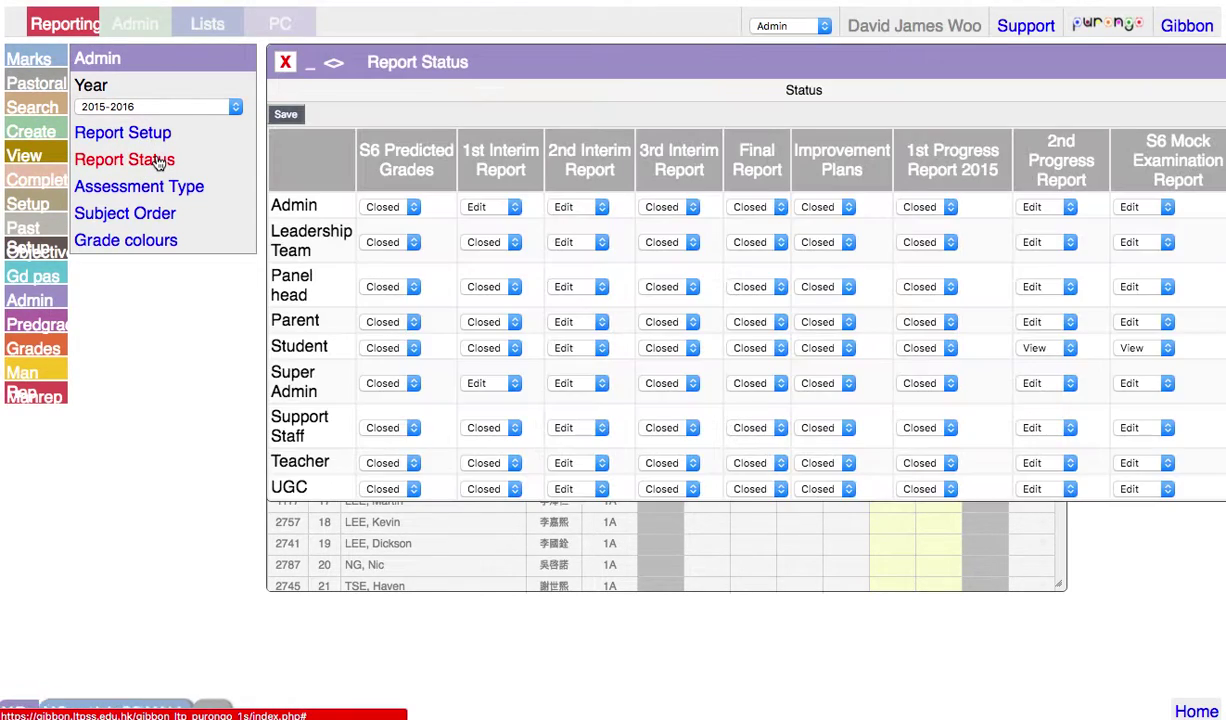
left_click(668, 208)
left_click(668, 237)
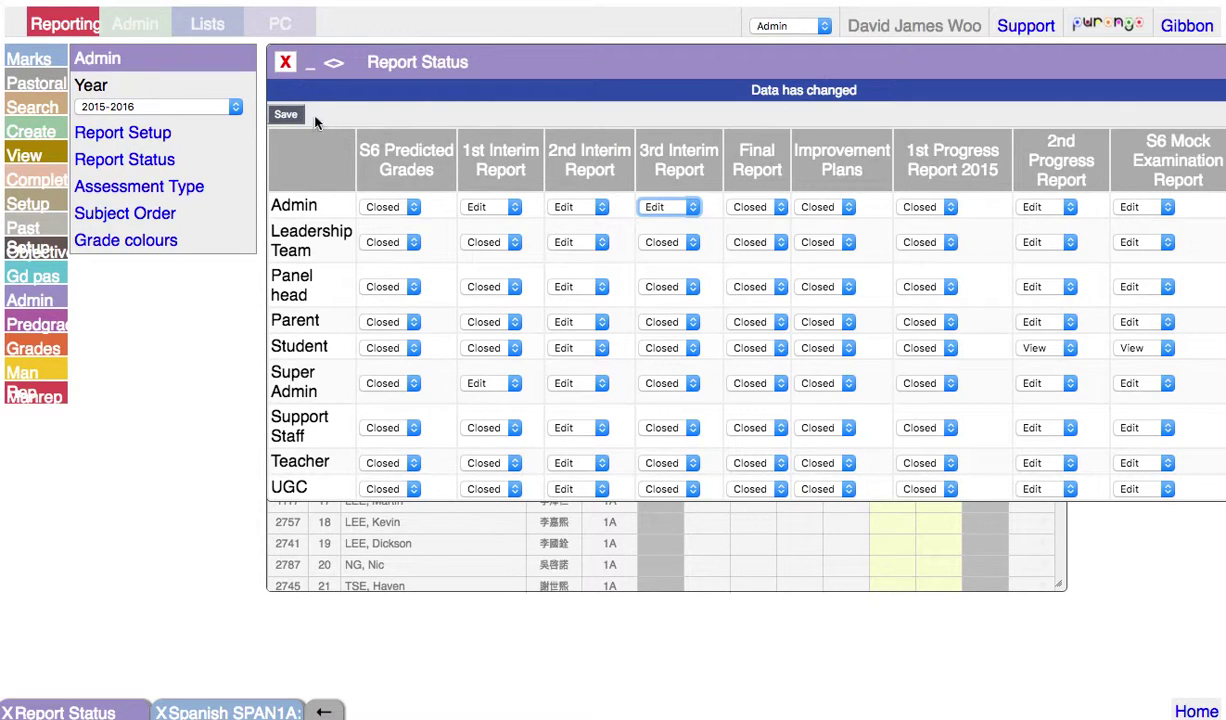
left_click(286, 116)
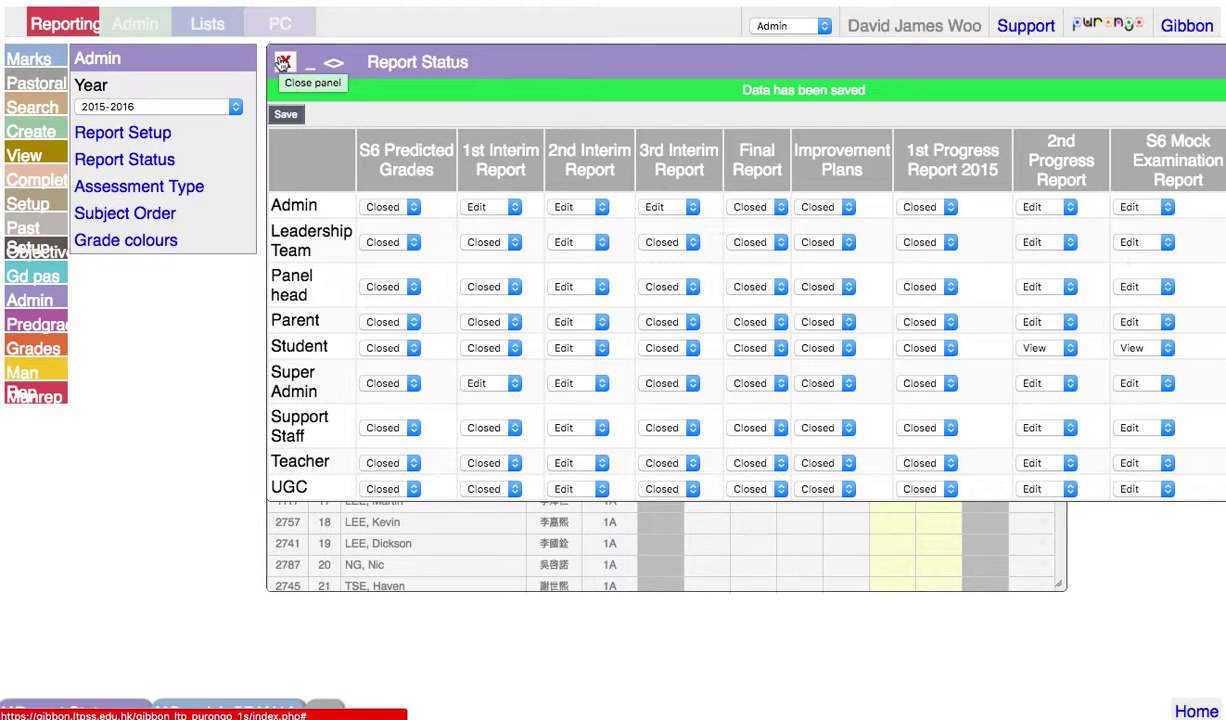
left_click(284, 63)
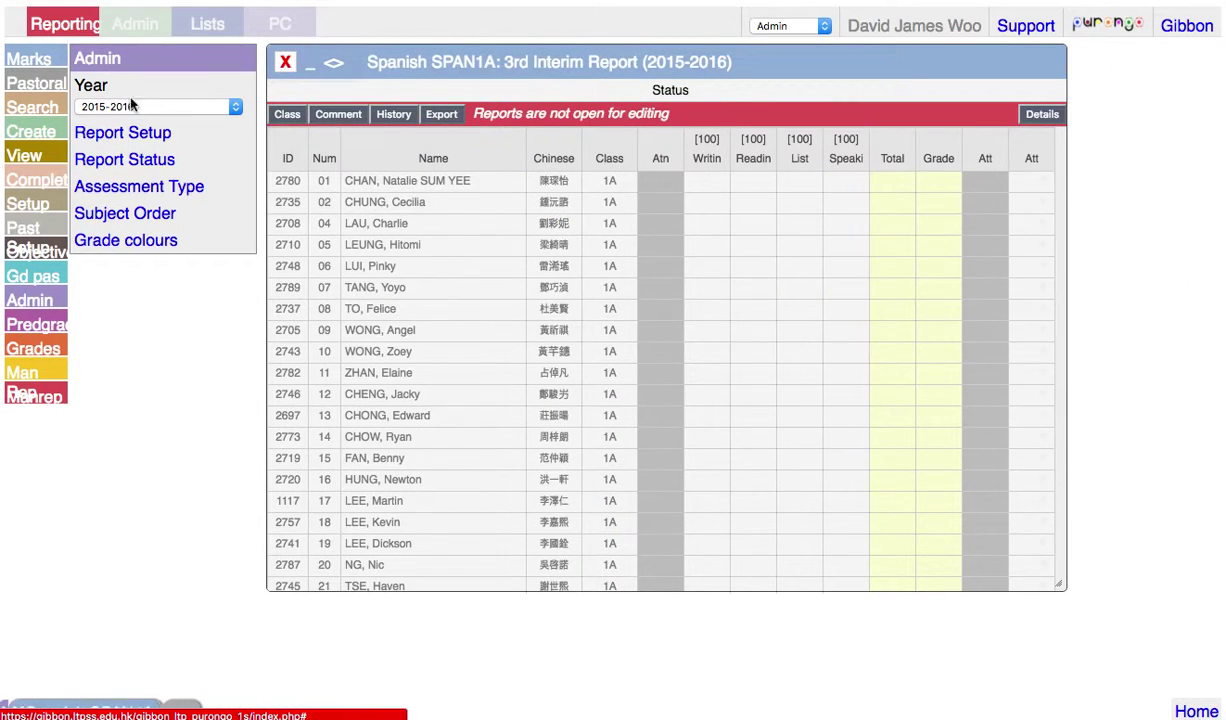
Close the SPAN1A markbook and open the SPAN1M markbook for the 3rd Interim Report.
left_click(284, 64)
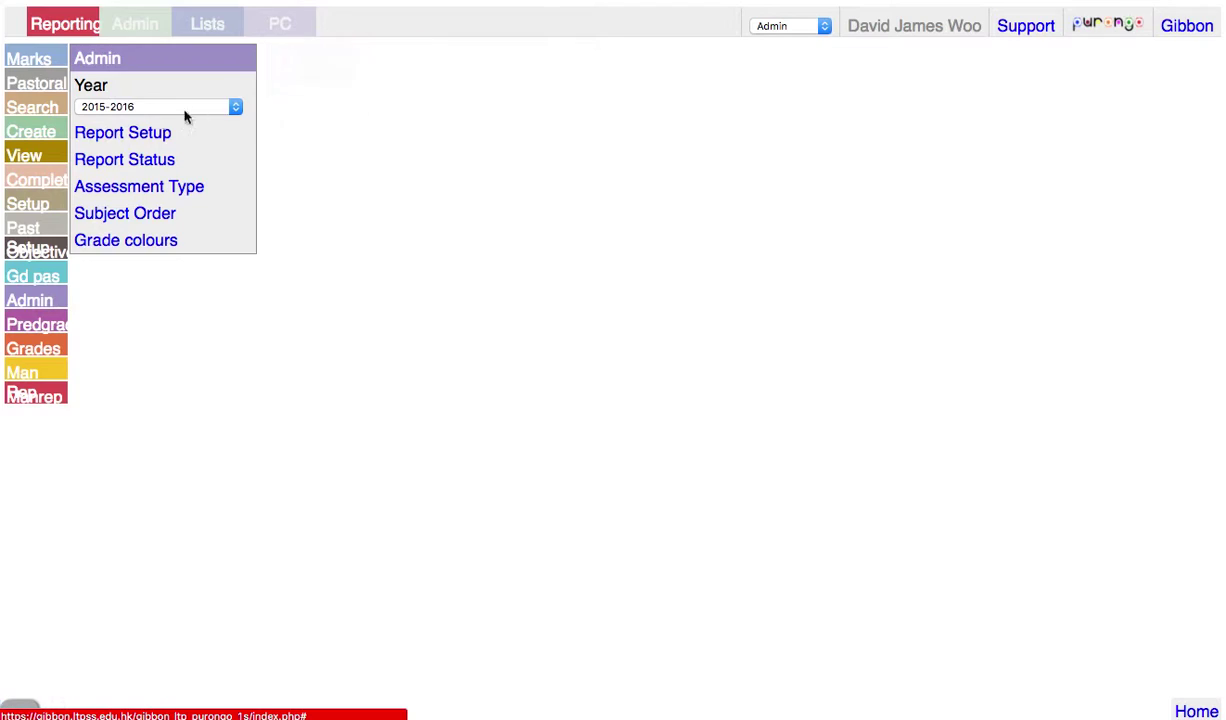
left_click(28, 58)
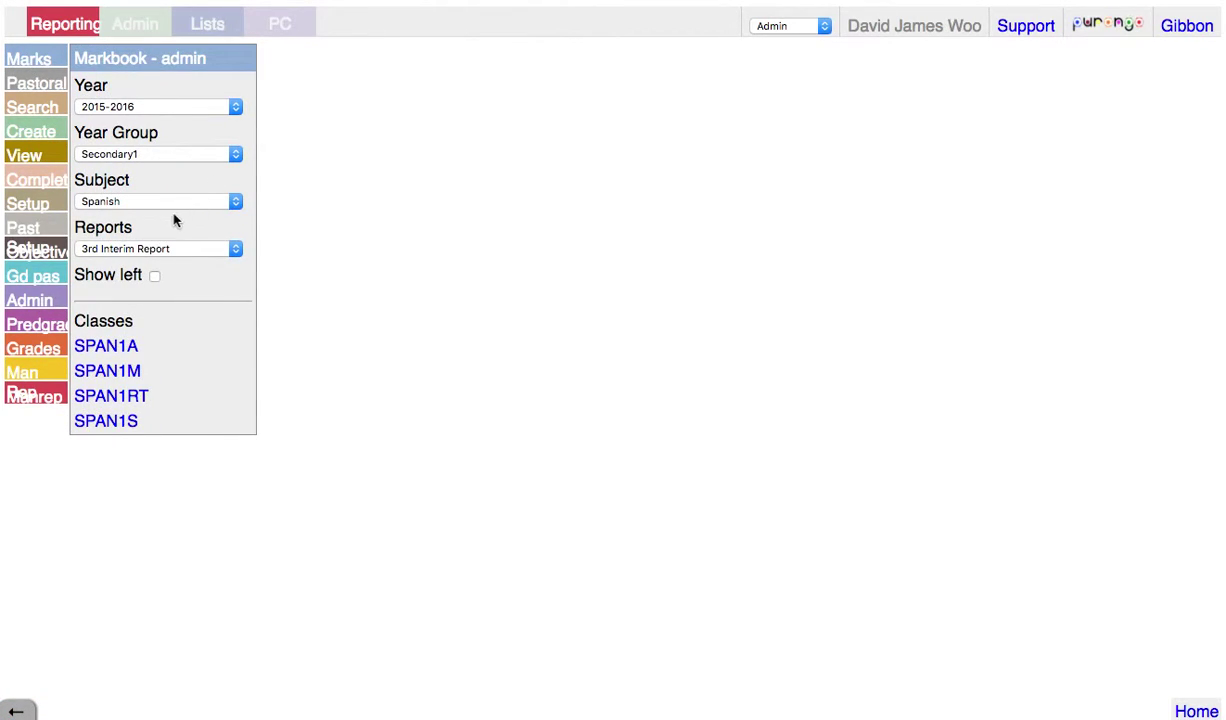
left_click(116, 378)
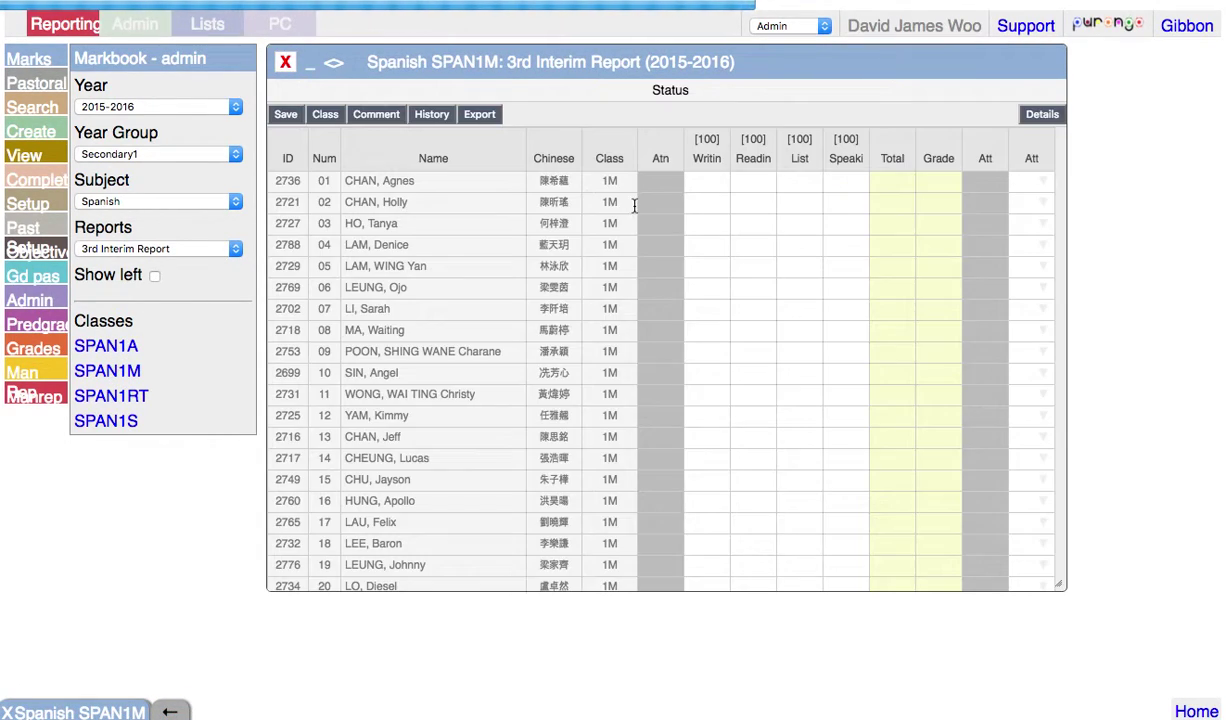
Check whether the Writing, Reading, attitude and Grade cells in the SPAN1M markbook can be edited.
left_click(680, 177)
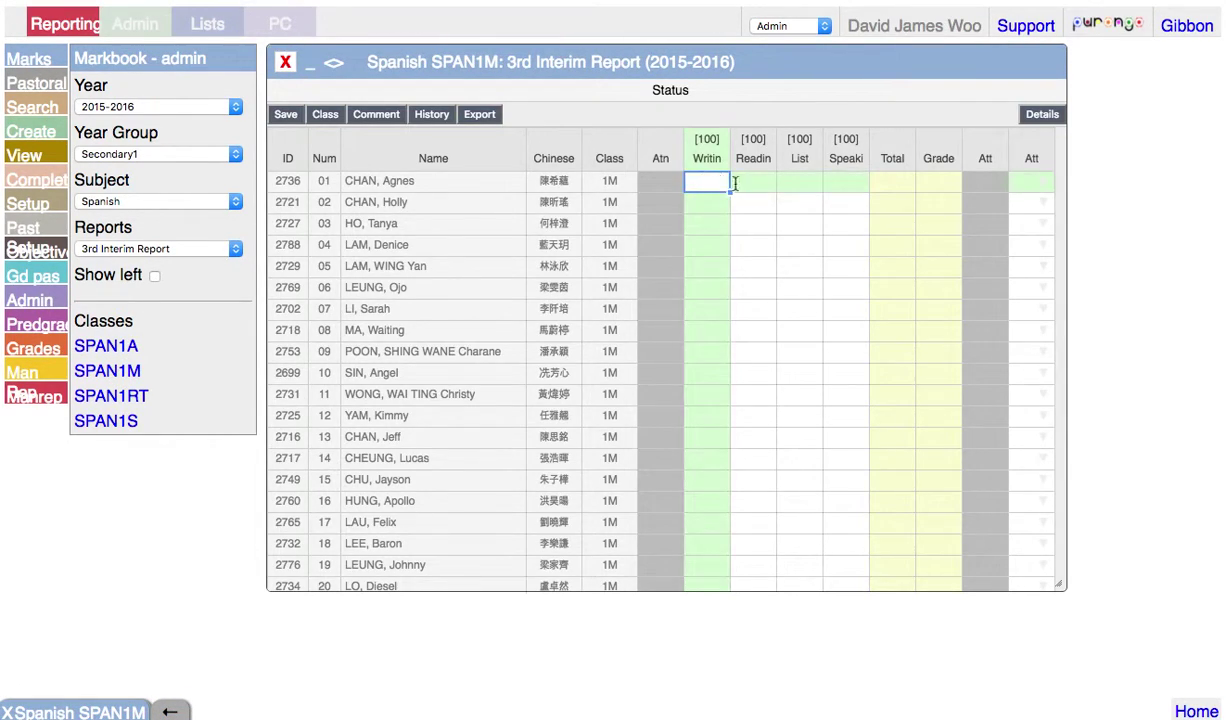
left_click(760, 183)
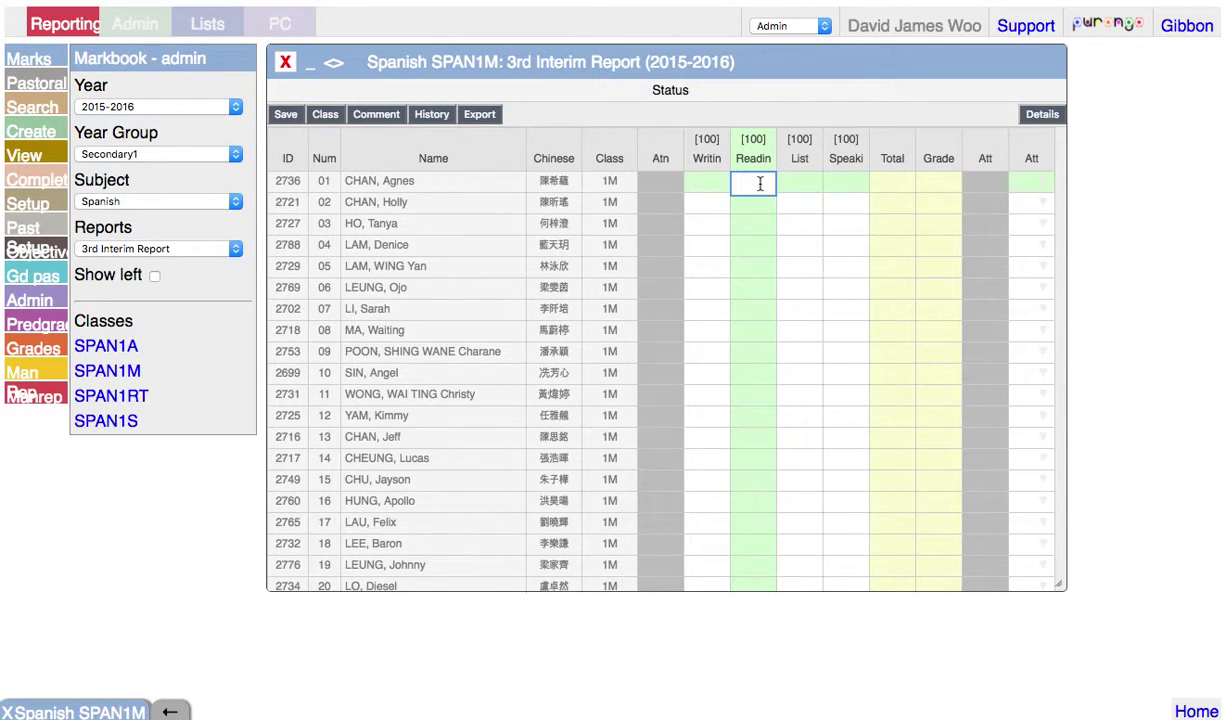
left_click(760, 226)
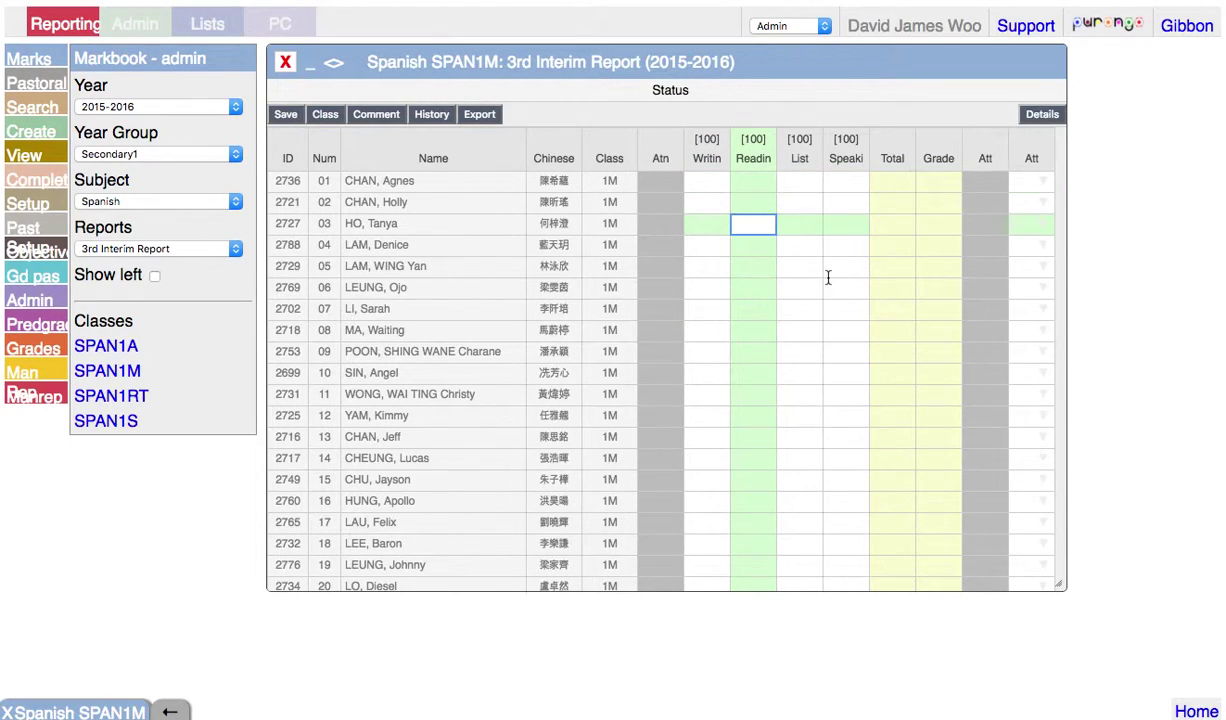
left_click(1039, 183)
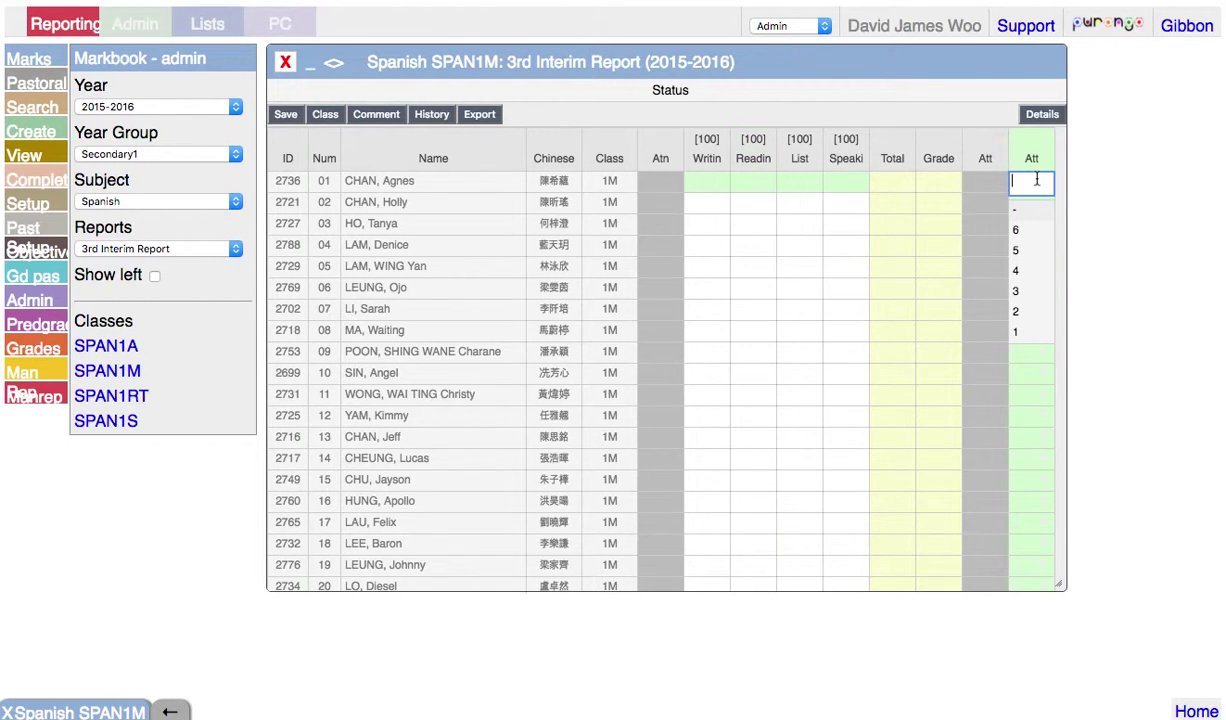
left_click(938, 265)
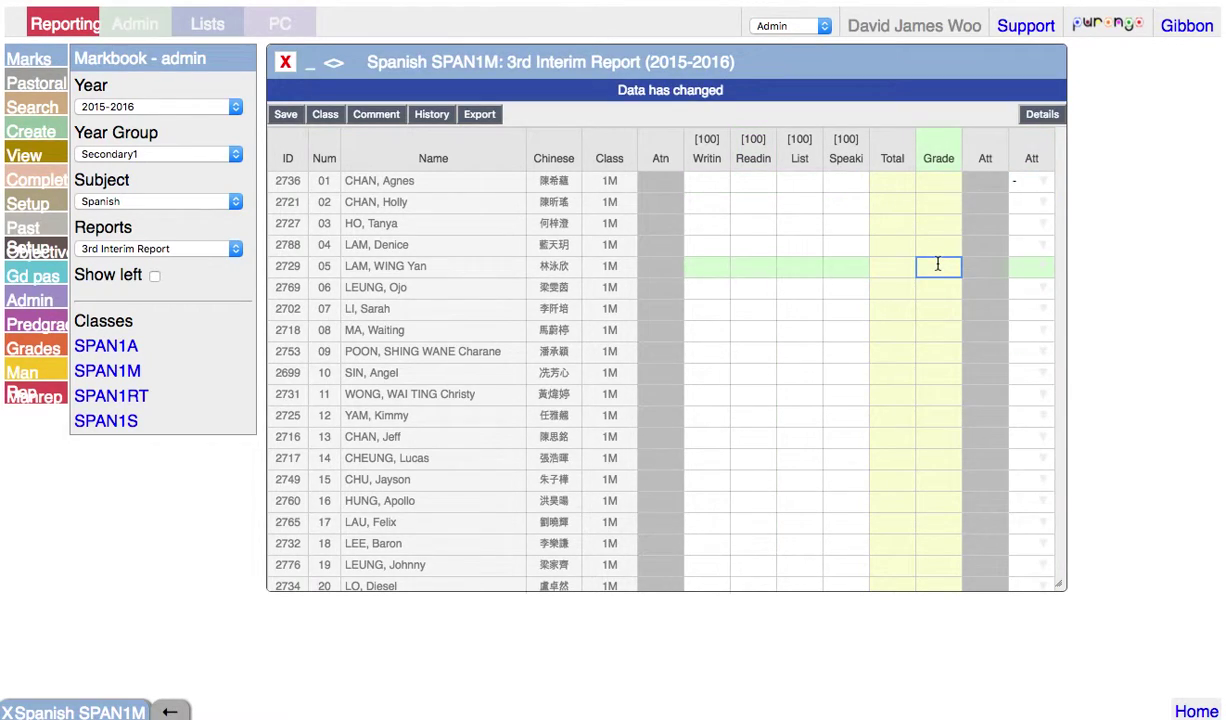